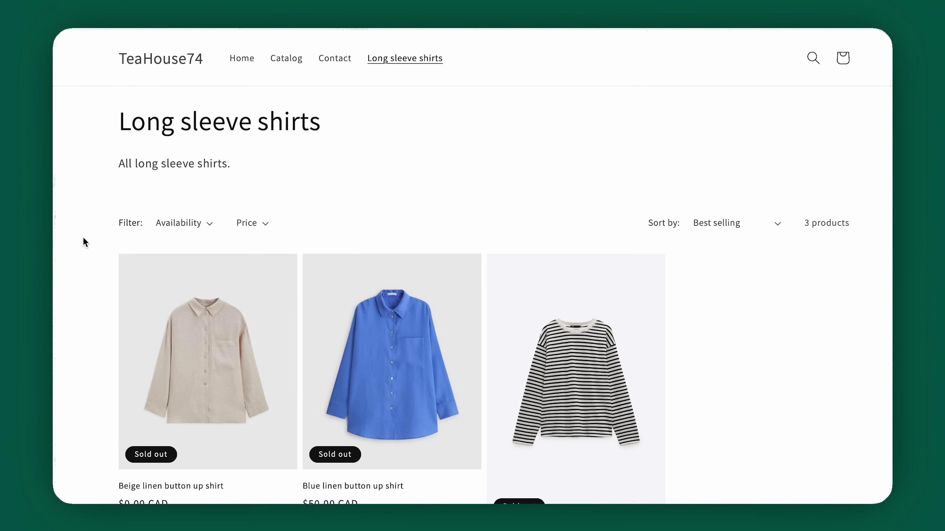
# Open the Dawn theme editor and assign the Short sleeve shirts collection to the empty third block of the home page's collection list
pyautogui.scroll(-3, 83, 238)
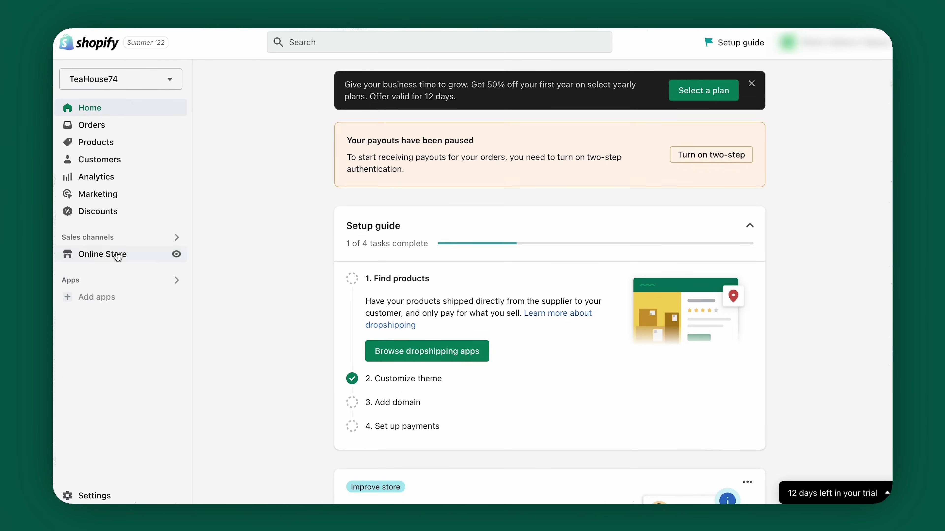
pyautogui.click(116, 252)
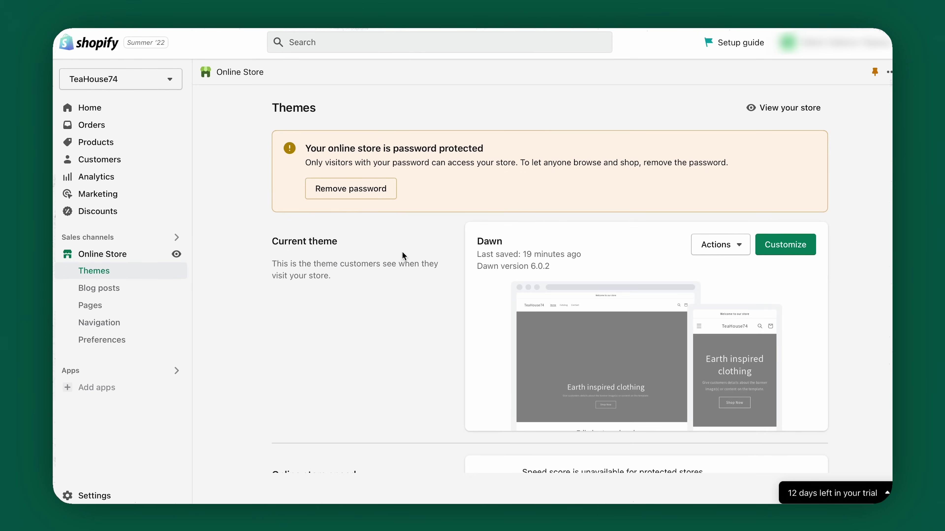
pyautogui.click(759, 253)
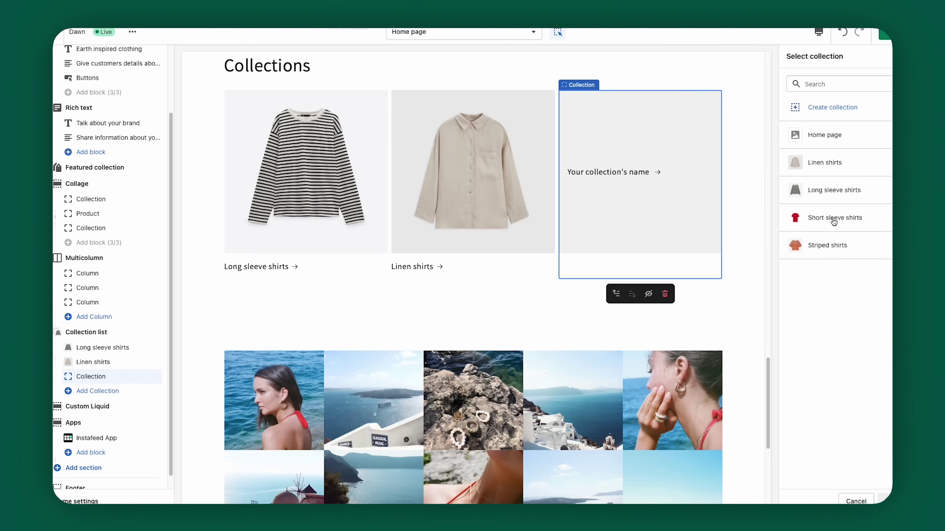
pyautogui.click(833, 220)
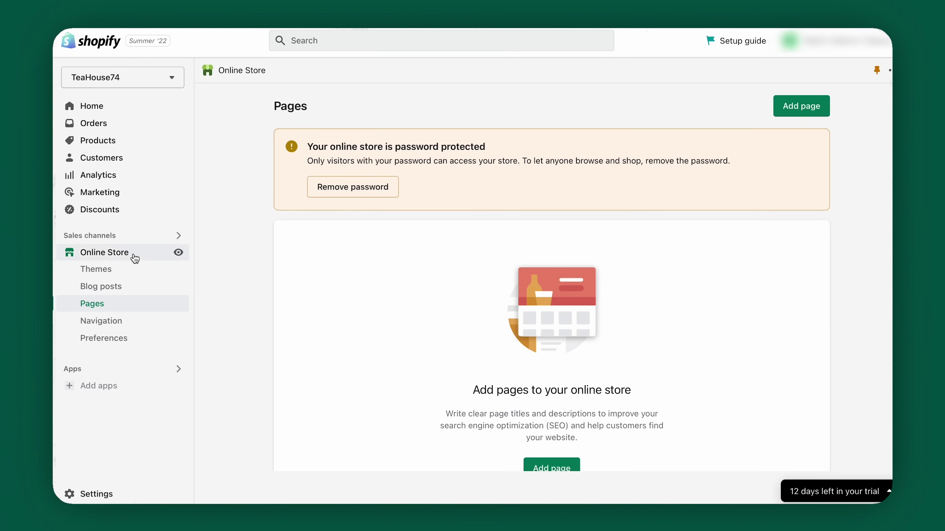
# Start a new online store page and title it Contact
pyautogui.click(134, 253)
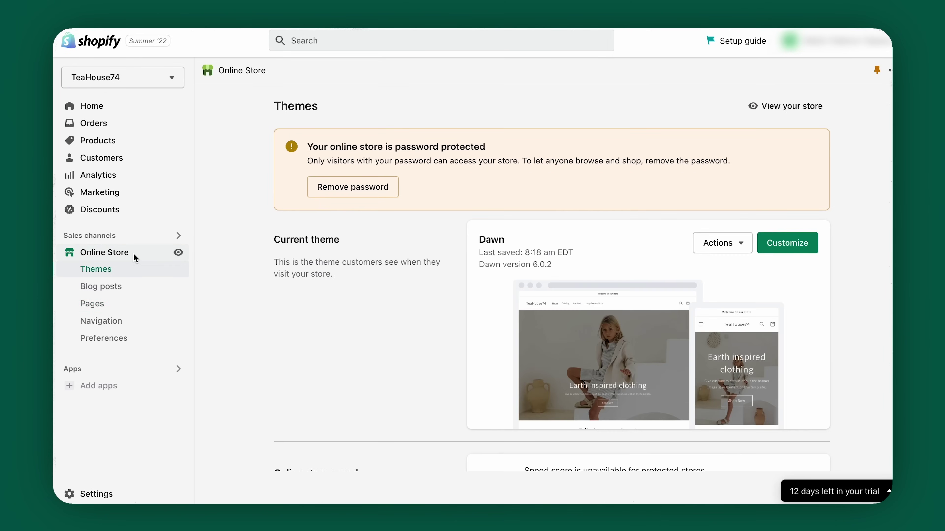
pyautogui.click(104, 304)
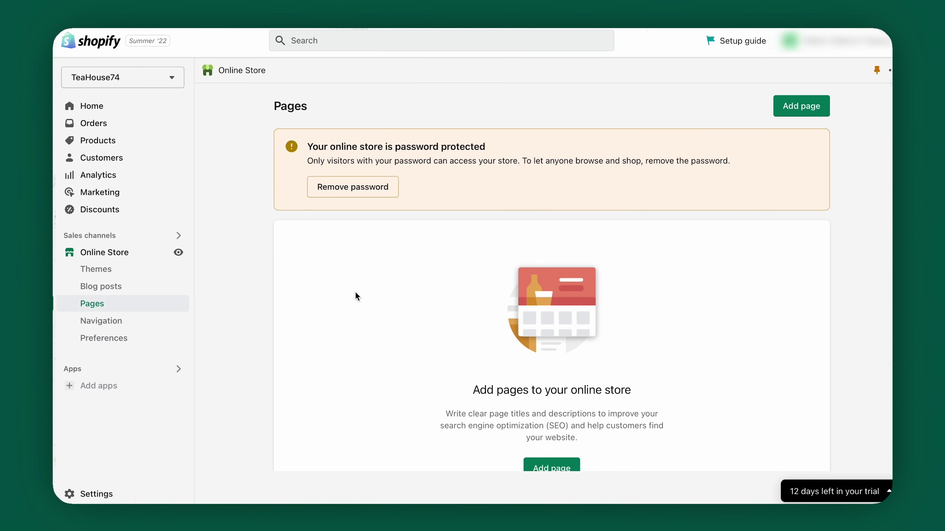
pyautogui.click(786, 107)
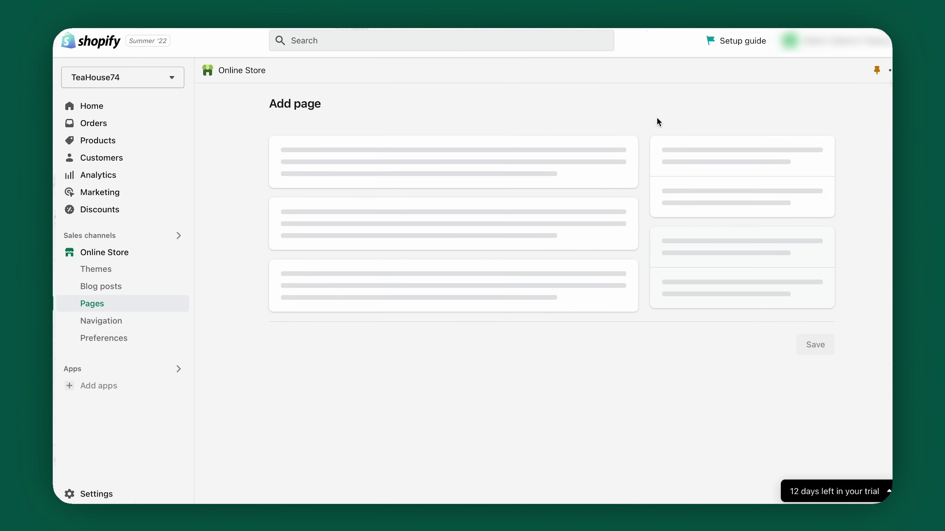
pyautogui.click(500, 160)
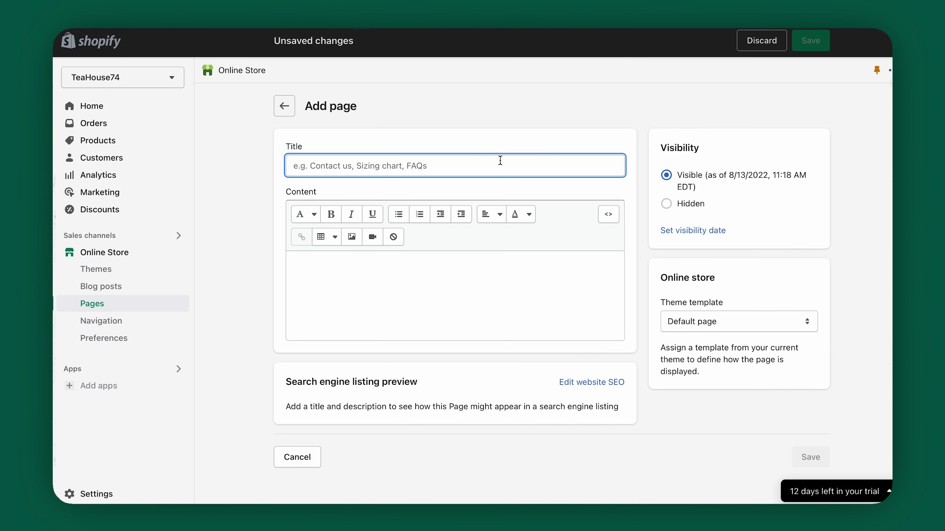
pyautogui.write('Contact')
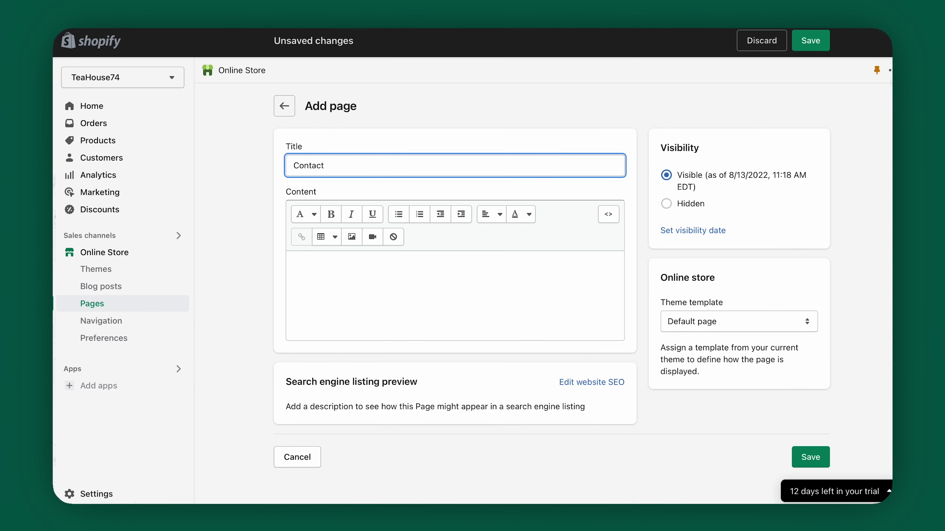
# Assign the contact theme template to the Contact page and save the page
pyautogui.click(756, 328)
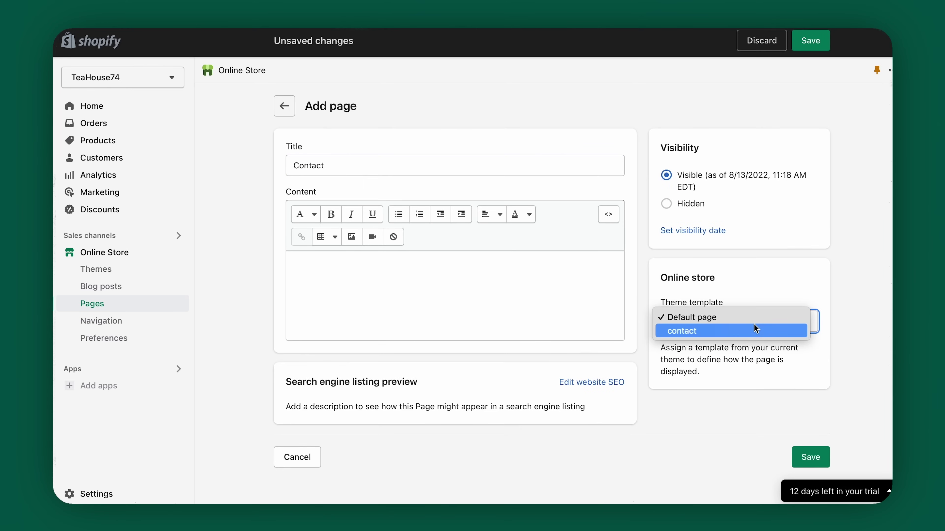
pyautogui.click(754, 331)
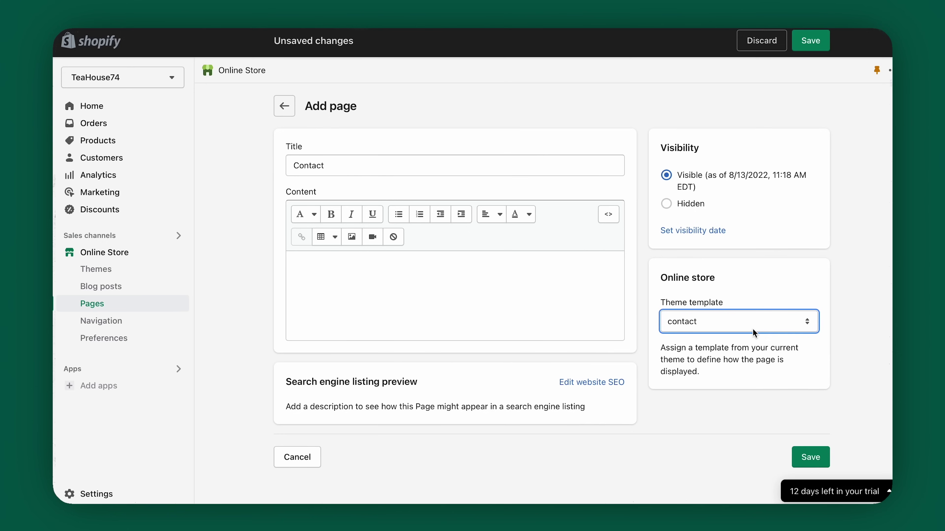
pyautogui.click(821, 452)
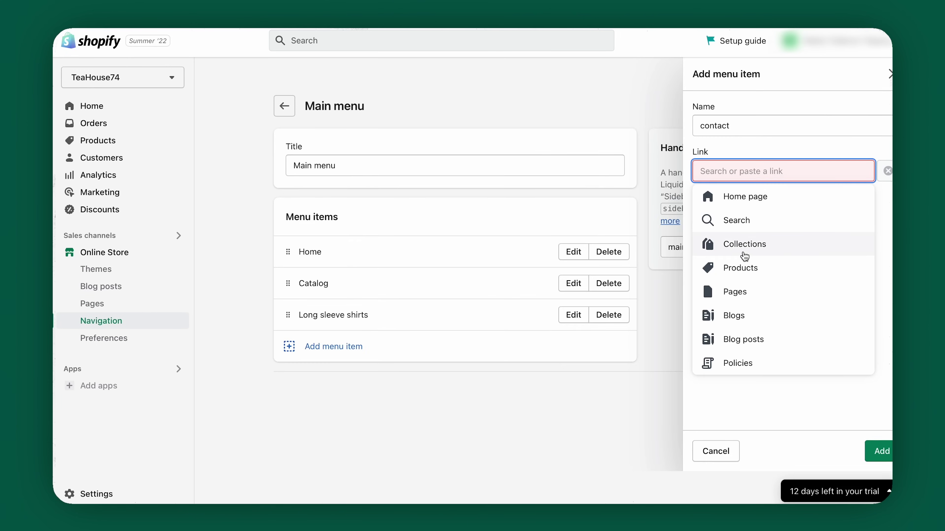
# Link the new contact menu item to the Contact page, add it to the Main menu and save the menu
pyautogui.click(744, 291)
pyautogui.click(814, 321)
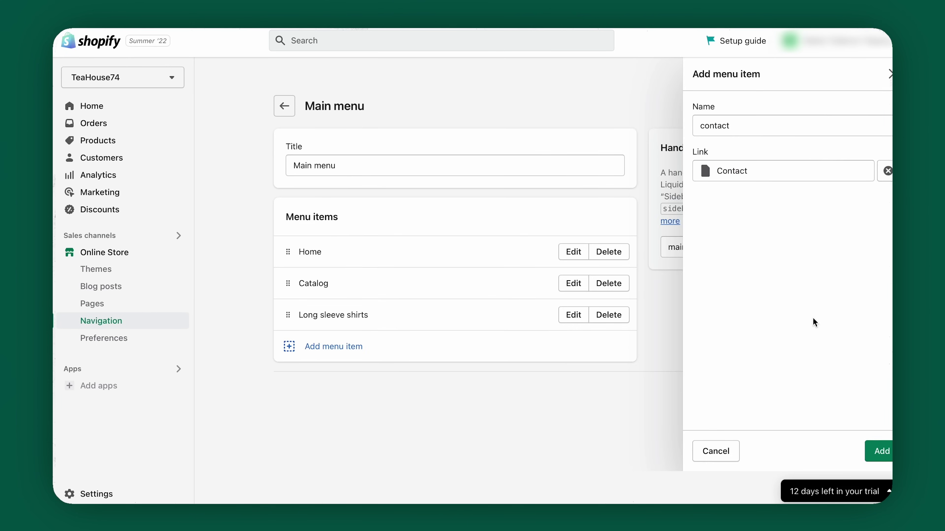
pyautogui.press('Return')
pyautogui.click(798, 426)
# Preview the online store from the admin home and open the contact page from its header menu
pyautogui.click(101, 110)
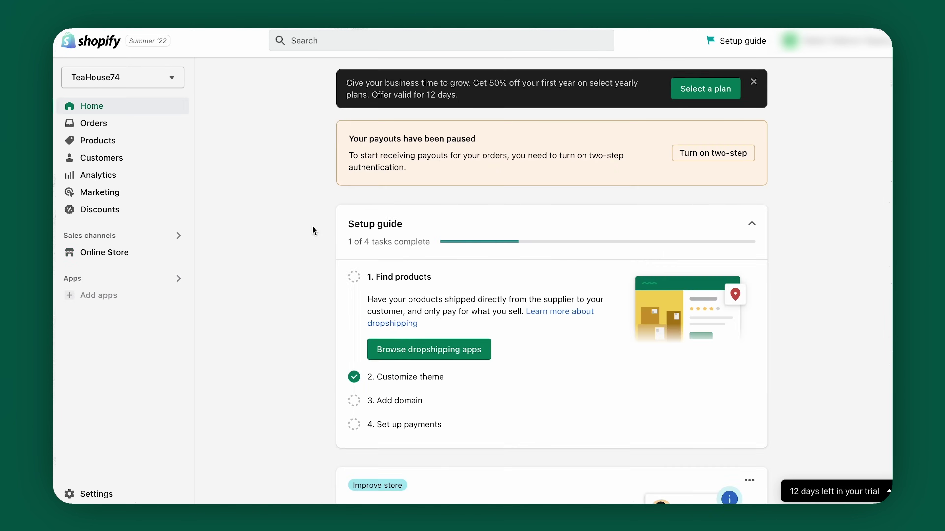
pyautogui.click(180, 253)
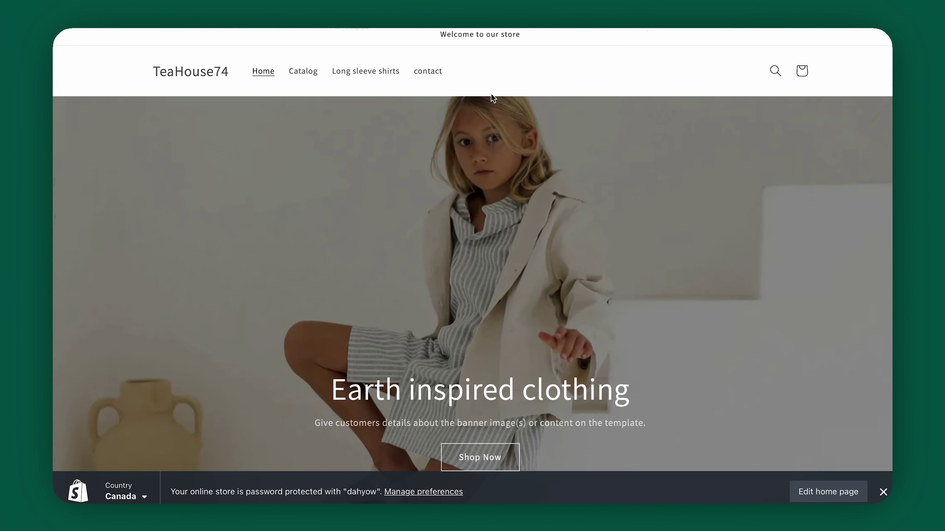
pyautogui.click(431, 72)
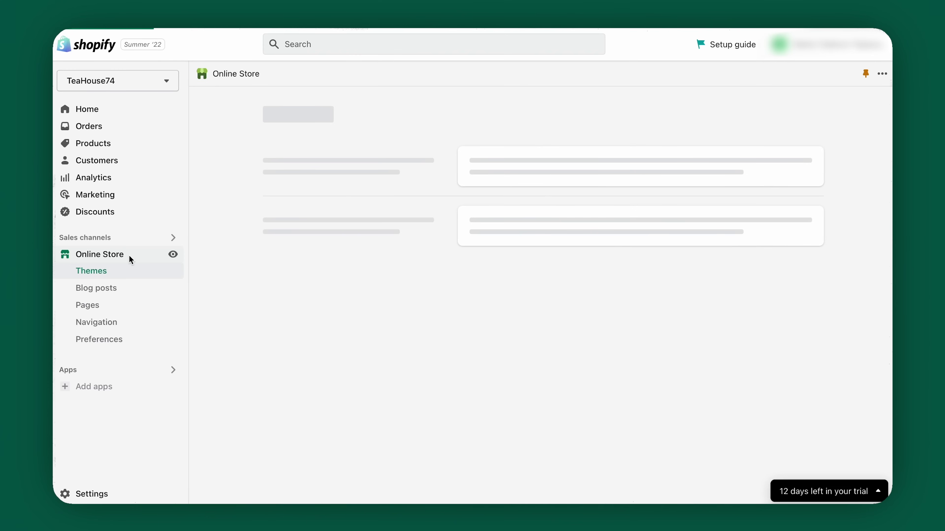
# Open the Main menu in the store navigation and start a new item named About us, bringing up its link choices
pyautogui.click(114, 323)
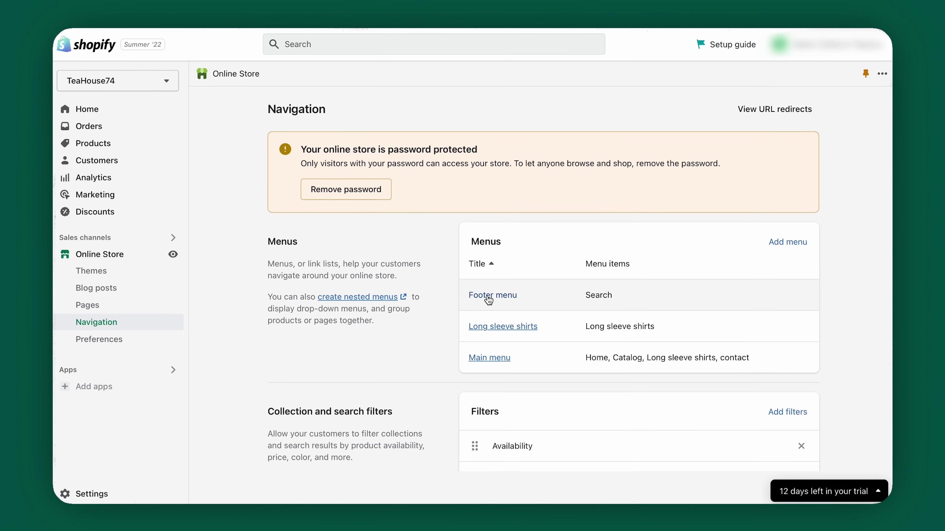
pyautogui.click(489, 359)
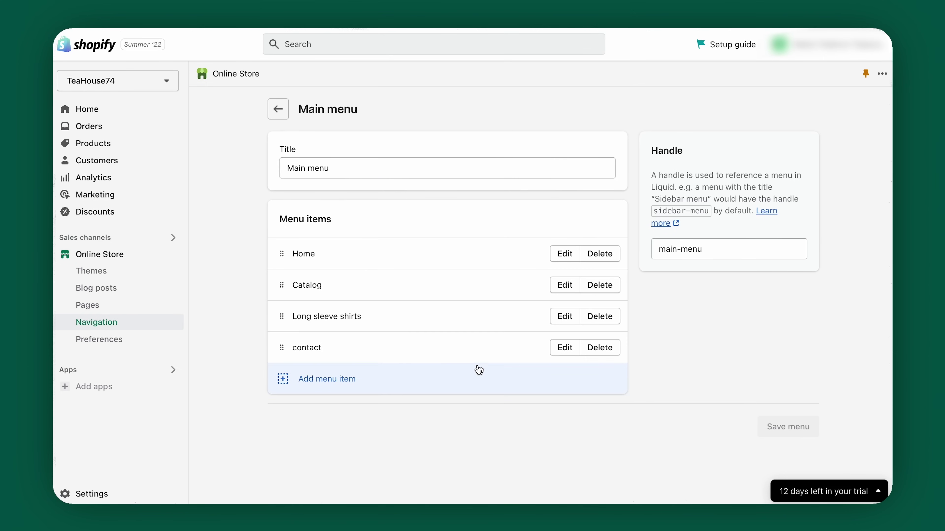
pyautogui.click(327, 344)
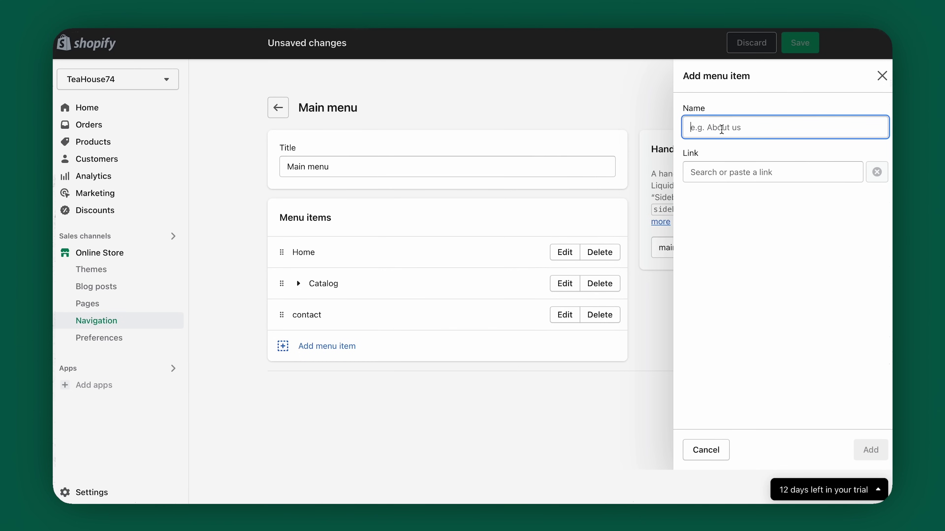
pyautogui.write('About us')
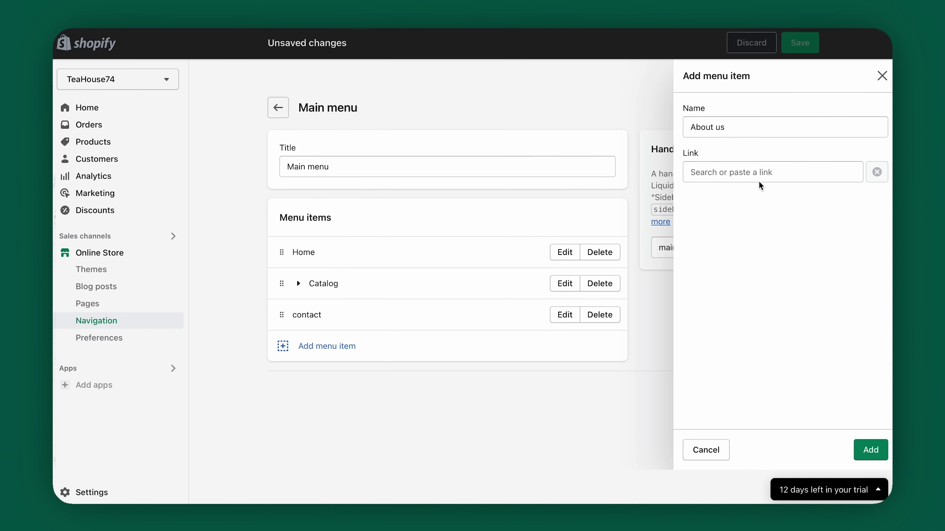
pyautogui.click(759, 171)
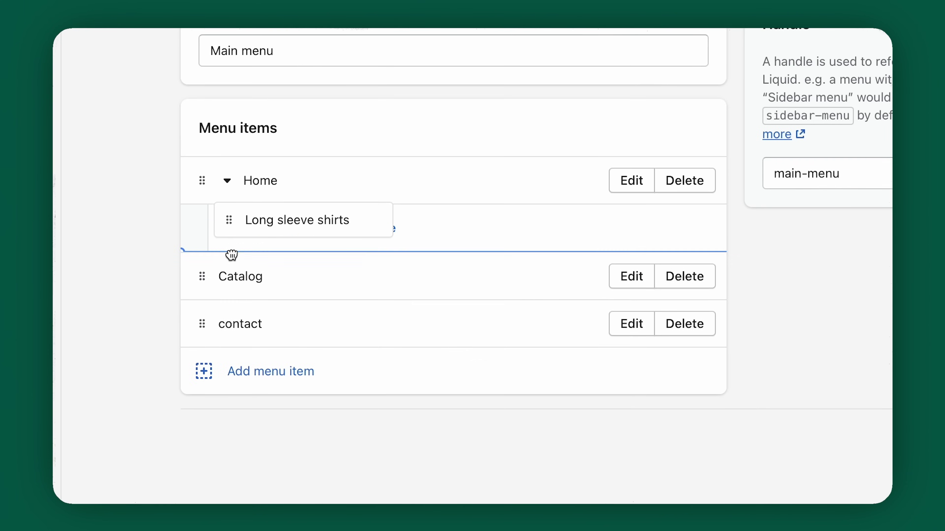
# Nest the Long sleeve shirts item under Catalog in the Main menu and expand Catalog in the storefront header
pyautogui.moveTo(230, 253); pyautogui.dragTo(233, 310)
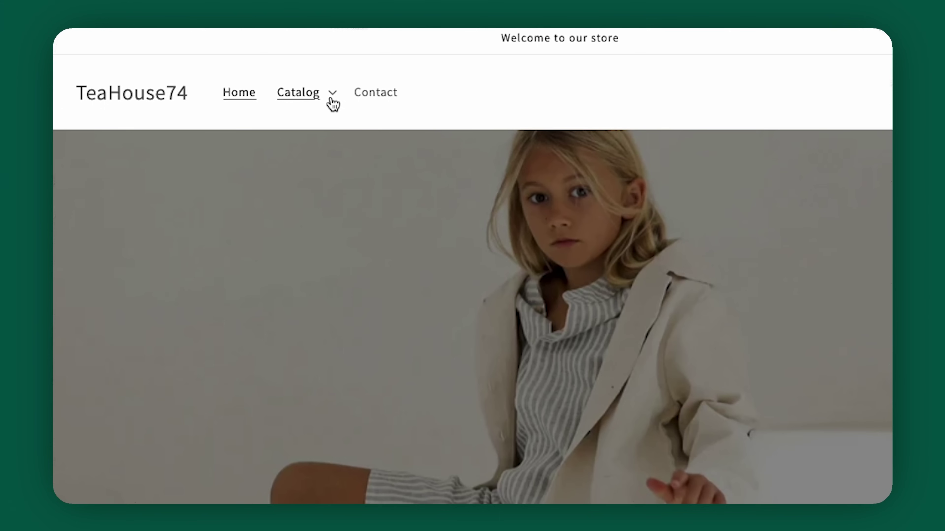
pyautogui.click(333, 102)
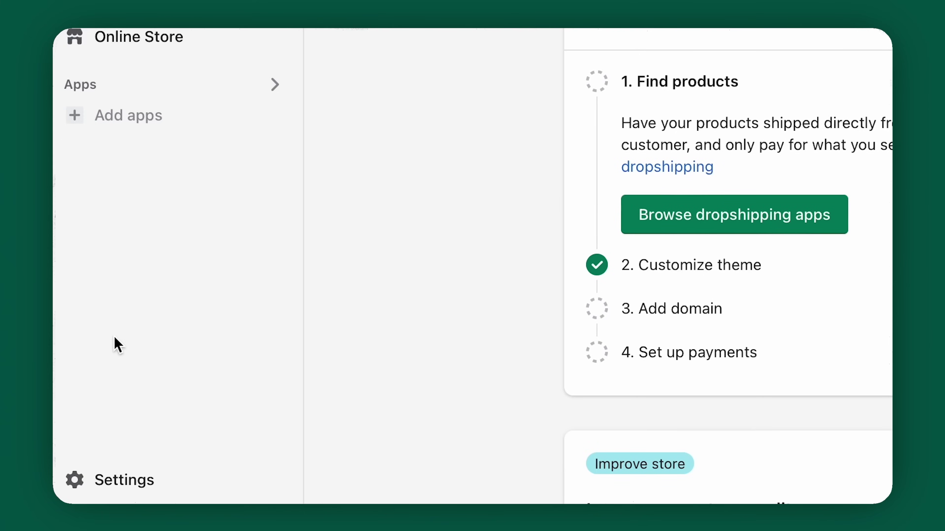
# Open the store's Policies settings and look over the refund and privacy policy editors
pyautogui.click(76, 480)
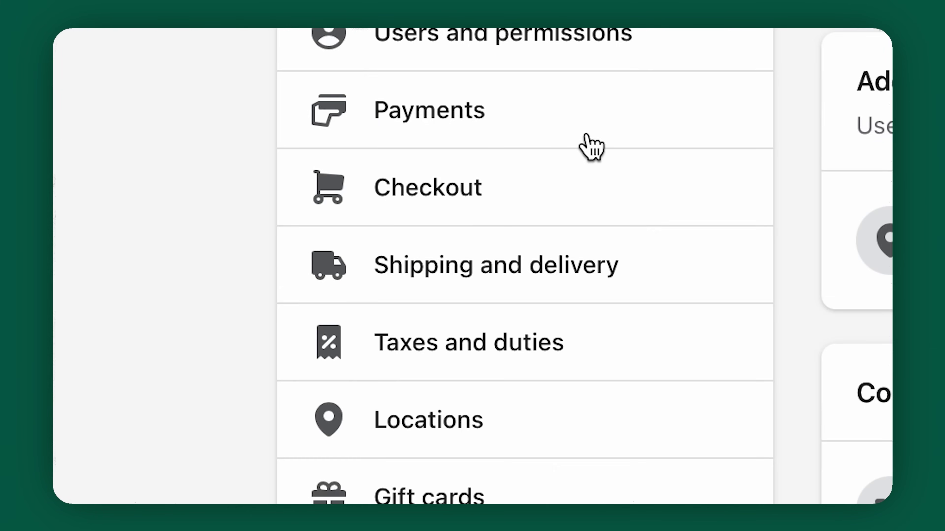
pyautogui.scroll(-10, 591, 146)
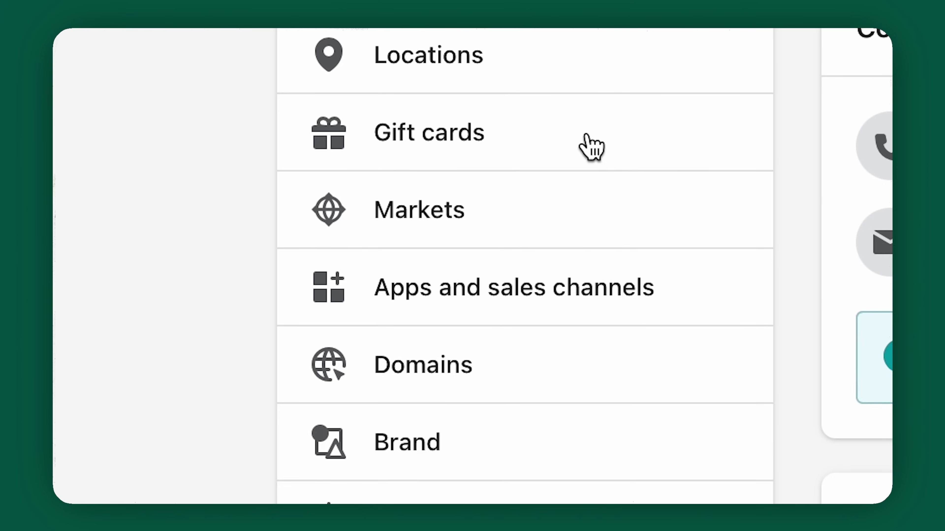
pyautogui.click(394, 447)
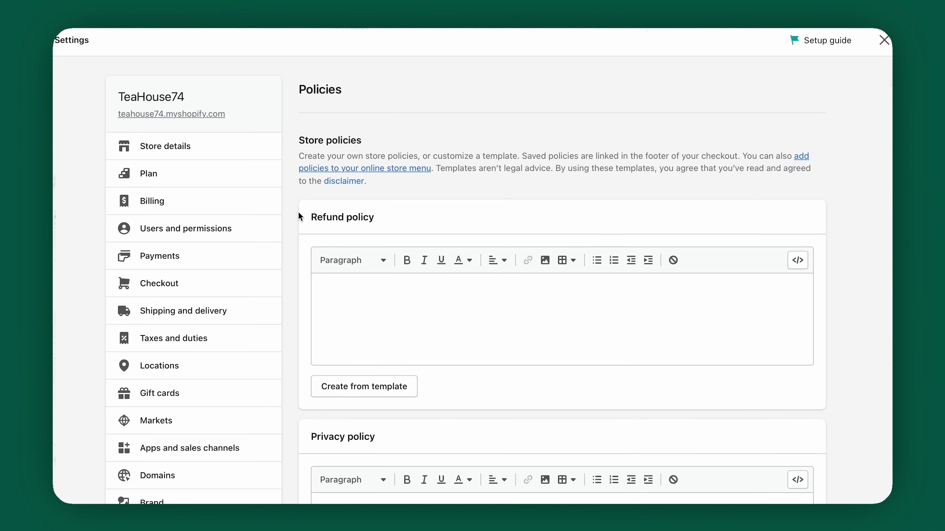
pyautogui.scroll(-4, 299, 216)
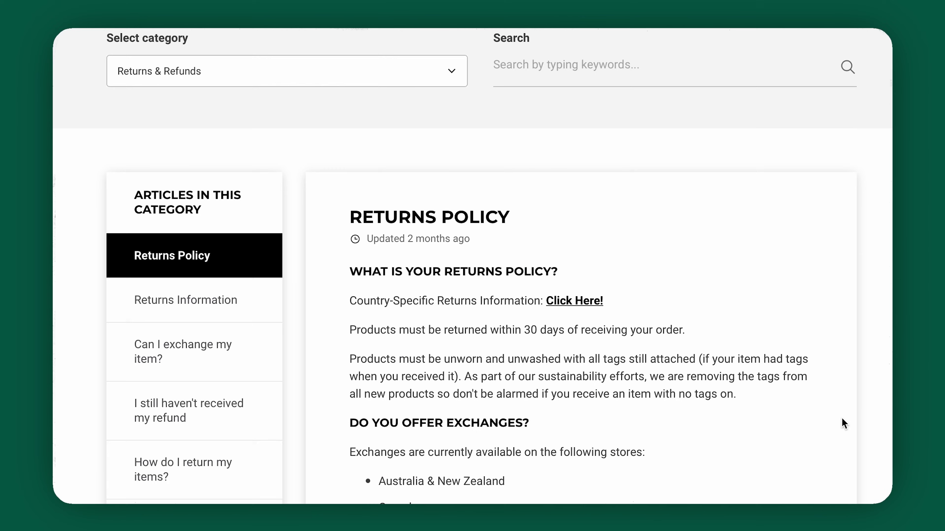
# Read the example store's Returns Policy article for its return period, exchange rules and returnable items
pyautogui.scroll(-3, 842, 423)
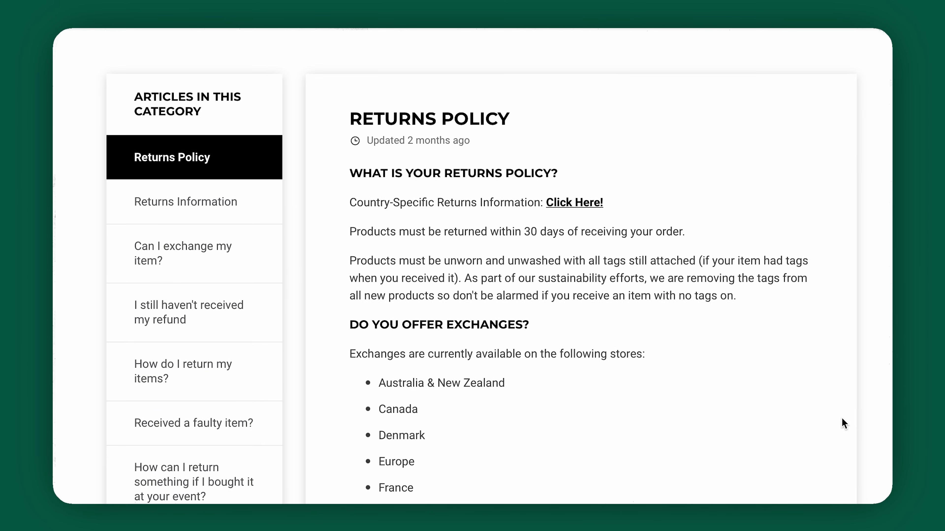
pyautogui.scroll(-5, 843, 423)
pyautogui.scroll(-6, 844, 423)
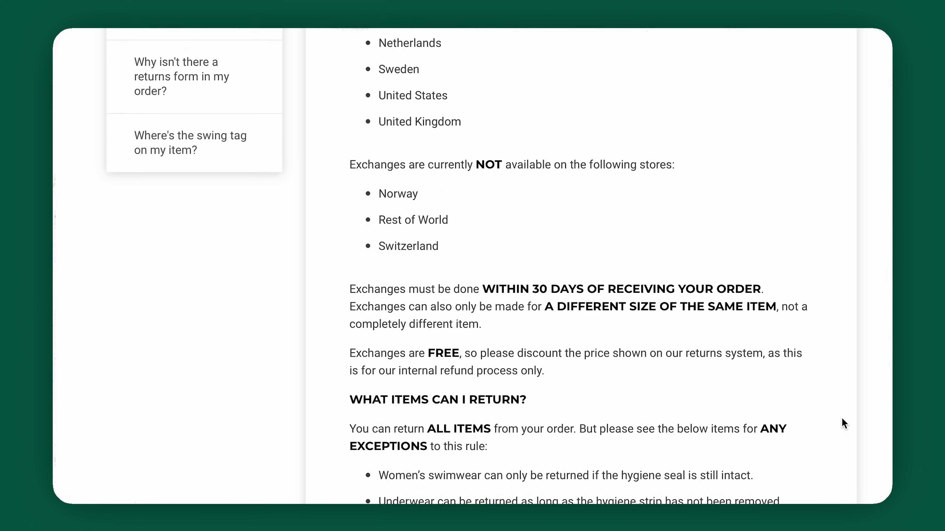
pyautogui.scroll(-1, 843, 423)
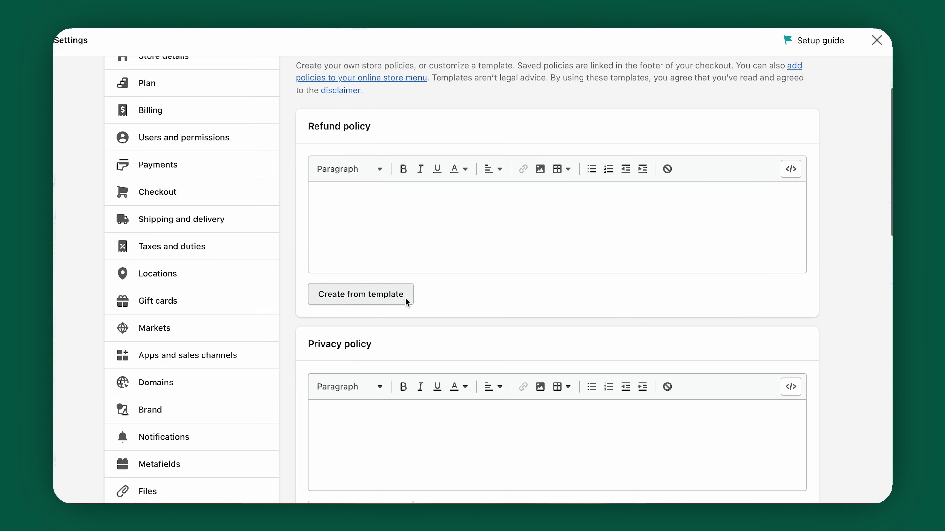
# Fill the refund policy from the template and review its text through the Refunds section
pyautogui.scroll(-5, 407, 302)
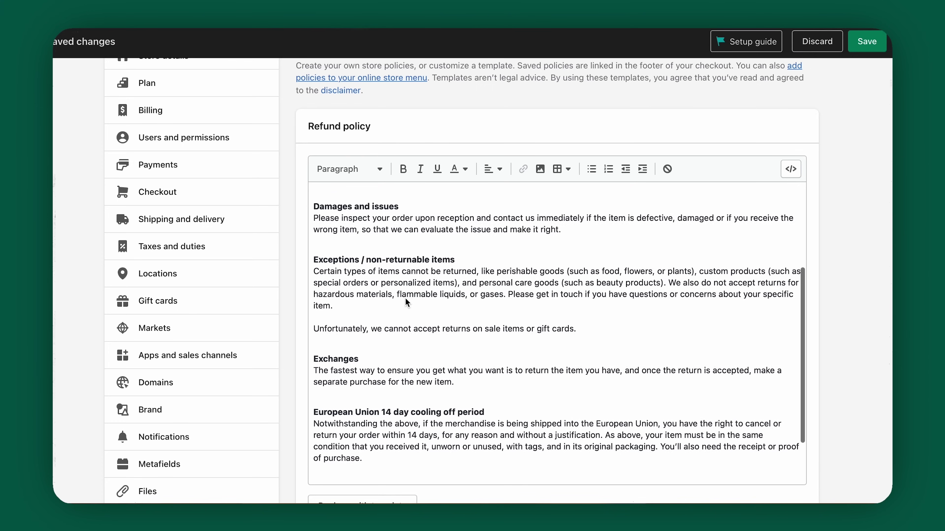
pyautogui.scroll(-3, 407, 302)
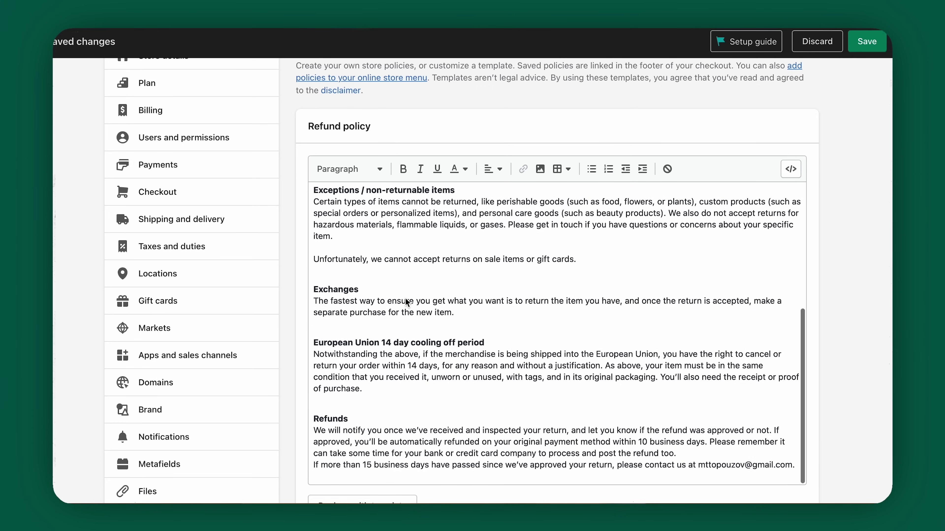
pyautogui.scroll(-4, 289, 384)
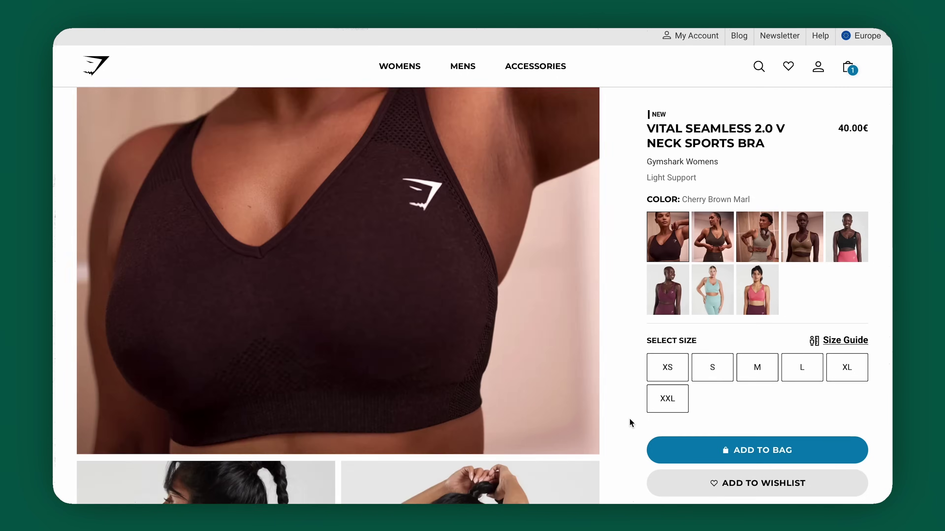
# Expand the Delivery & Returns details on Gymshark's Vital Seamless 2.0 V Neck Sports Bra product page
pyautogui.scroll(-5, 630, 418)
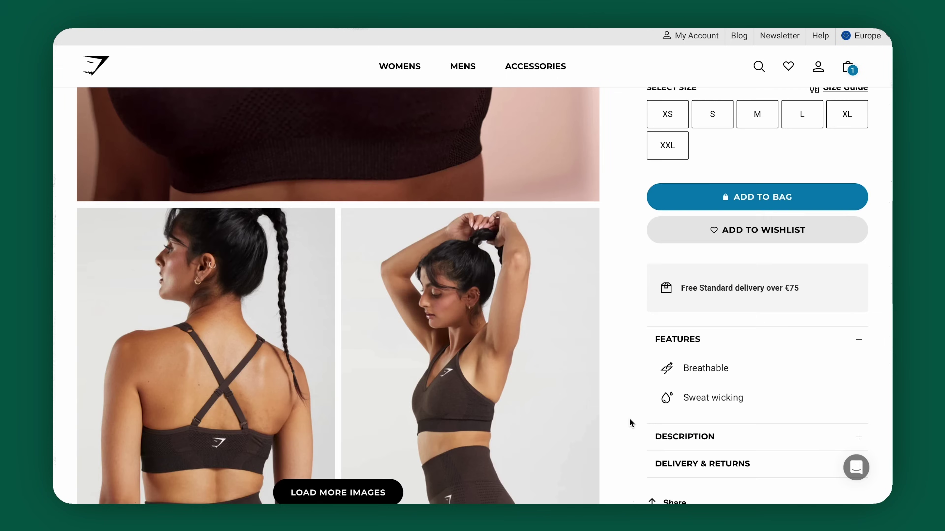
pyautogui.scroll(-3, 630, 419)
pyautogui.click(859, 331)
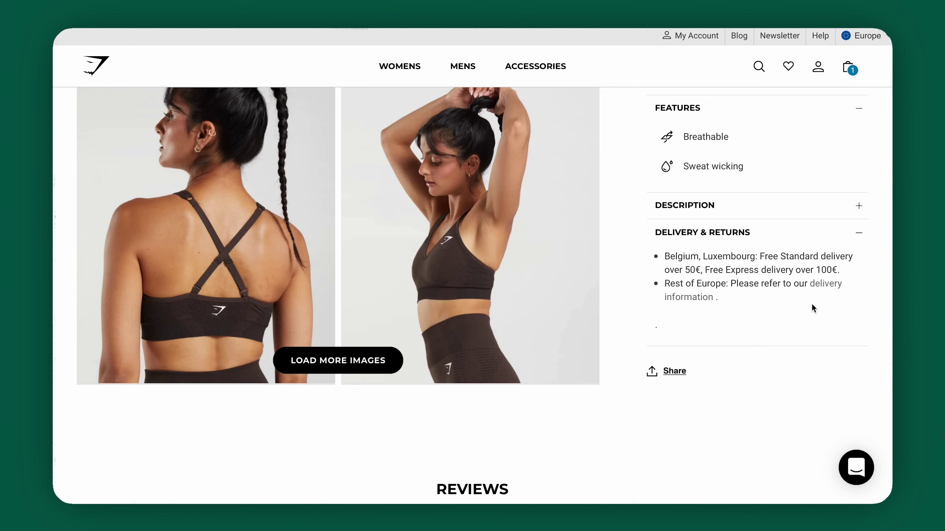
# Open the Returns Policy from Gymshark's site footer and the Refund Policy from the footer of its checkout page
pyautogui.scroll(-15, 732, 297)
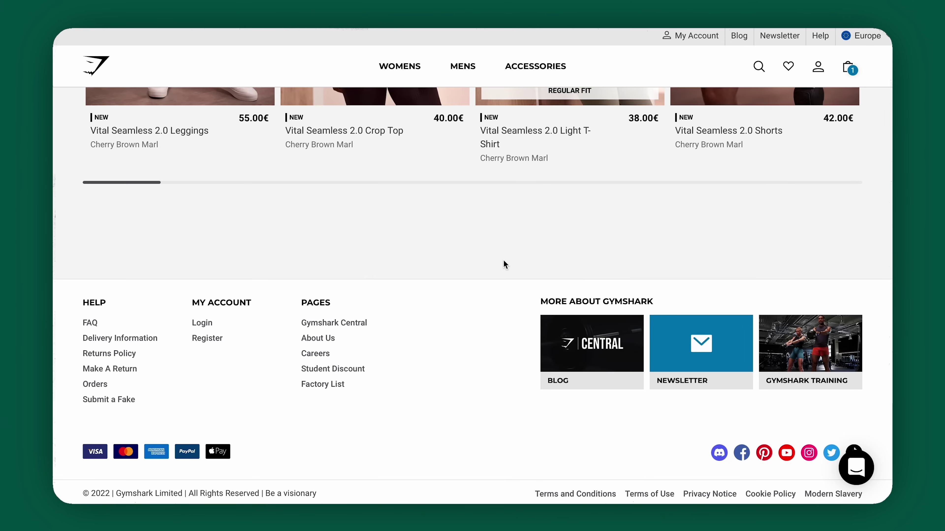
pyautogui.click(120, 356)
pyautogui.scroll(-5, 120, 358)
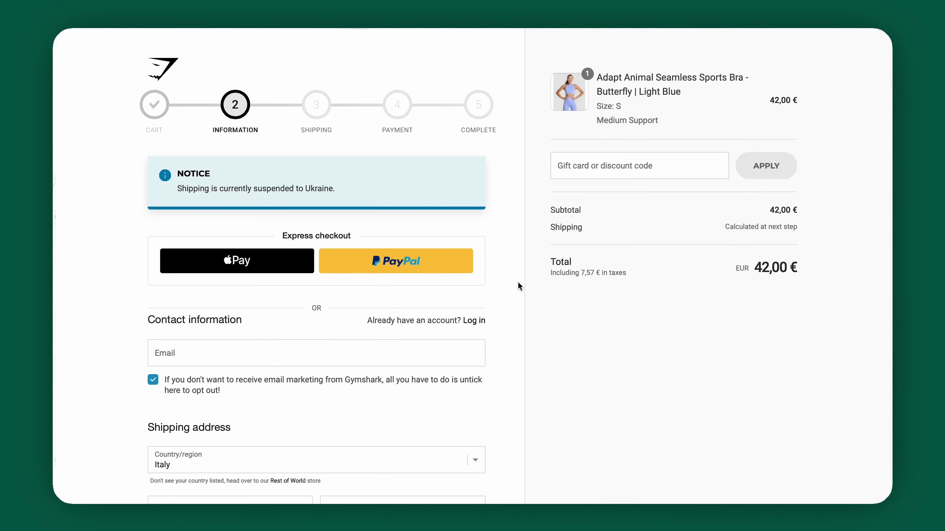
pyautogui.scroll(-10, 518, 282)
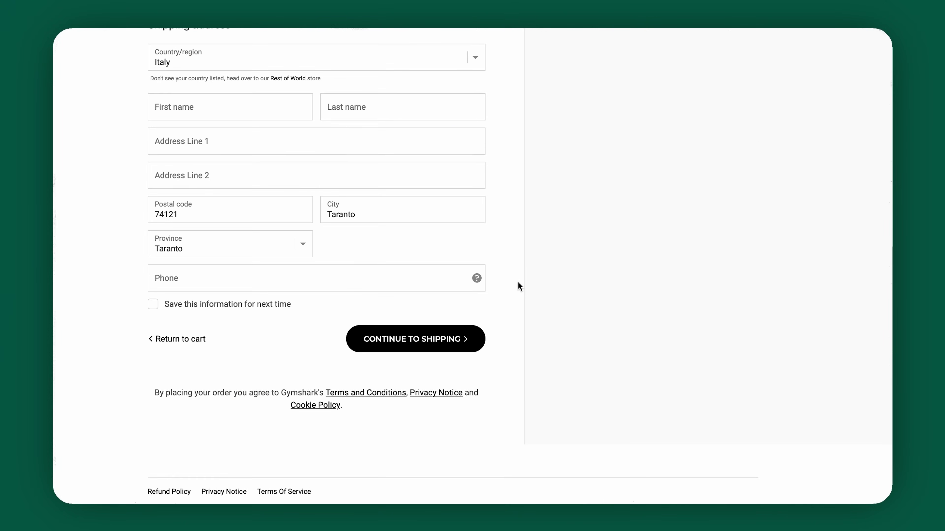
pyautogui.click(169, 492)
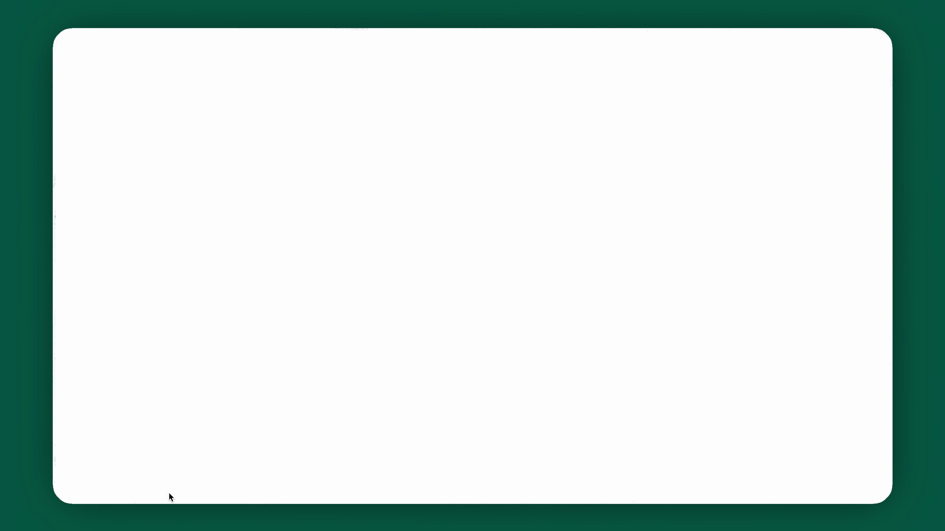
# Read Gymshark's Rest of the World Privacy Notice for its scope and its references to separate notices
pyautogui.scroll(-5, 221, 376)
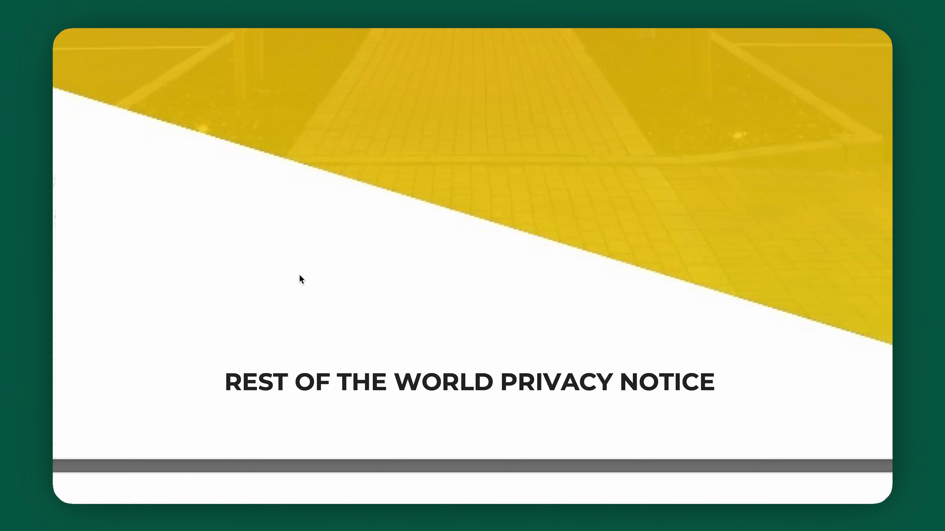
pyautogui.scroll(-20, 301, 279)
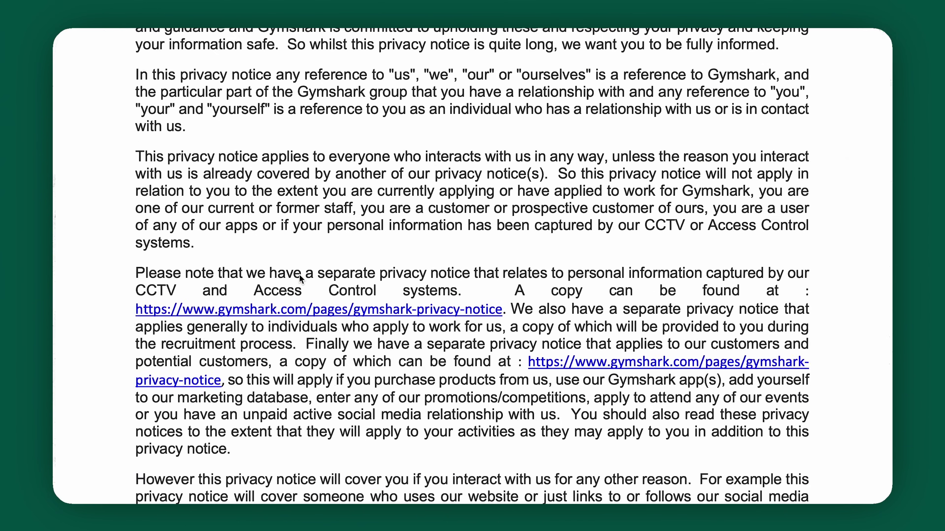
pyautogui.scroll(-7, 298, 274)
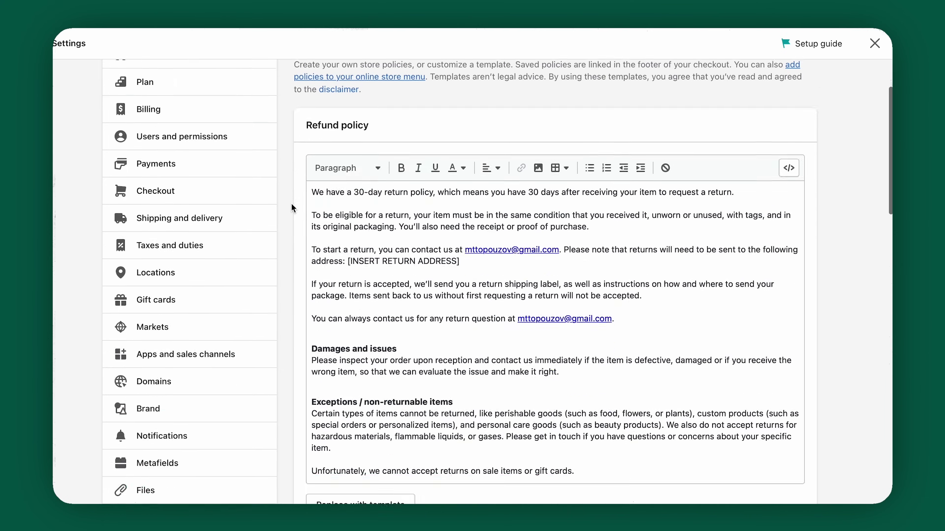
# Fill the store's privacy policy from the template and review its text through the Your rights and GDPR sections
pyautogui.scroll(-10, 292, 245)
pyautogui.click(322, 375)
pyautogui.scroll(-6, 335, 365)
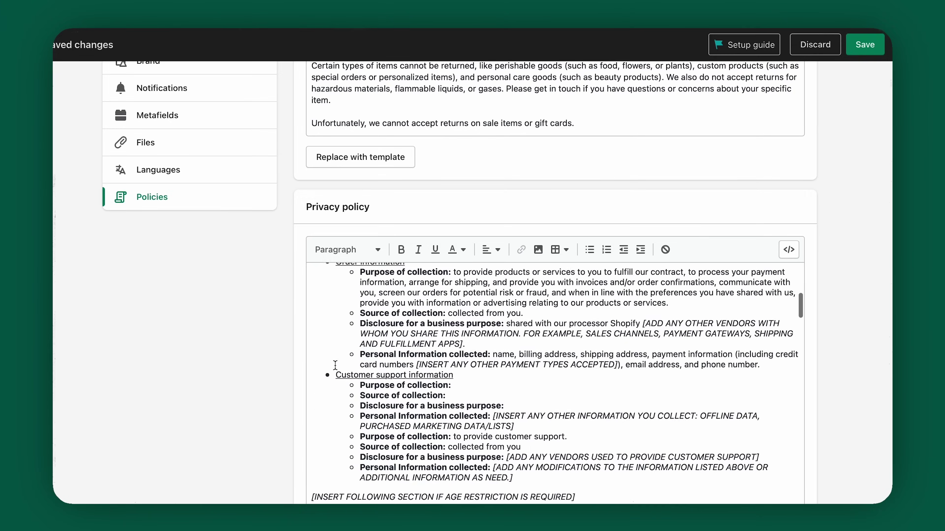
pyautogui.scroll(-15, 335, 365)
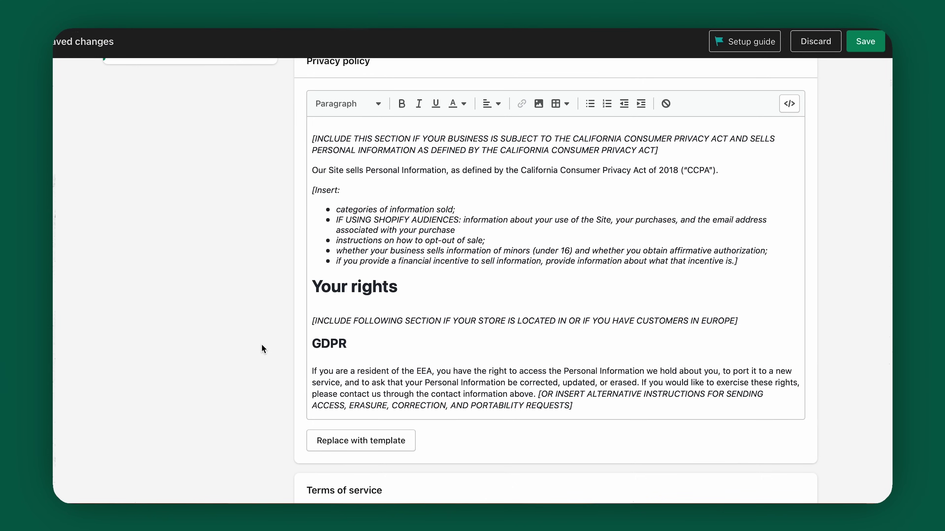
# Fill the terms of service from the template and review the text past Section 12 on prohibited uses
pyautogui.scroll(-8, 261, 344)
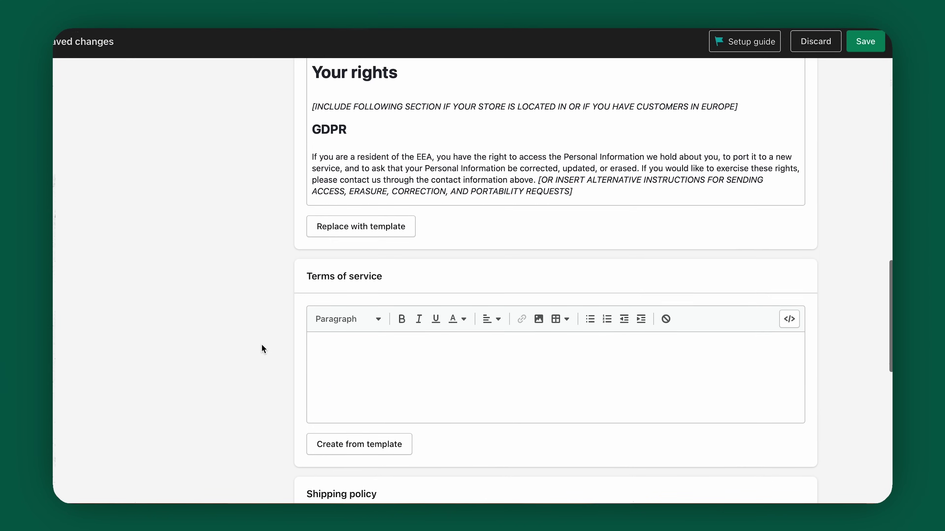
pyautogui.click(328, 378)
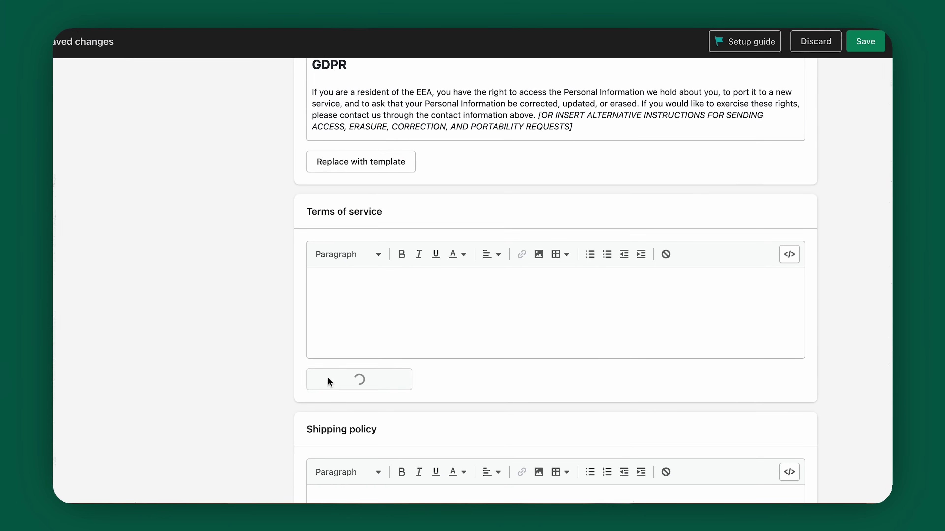
pyautogui.scroll(-5, 258, 387)
pyautogui.scroll(-20, 367, 330)
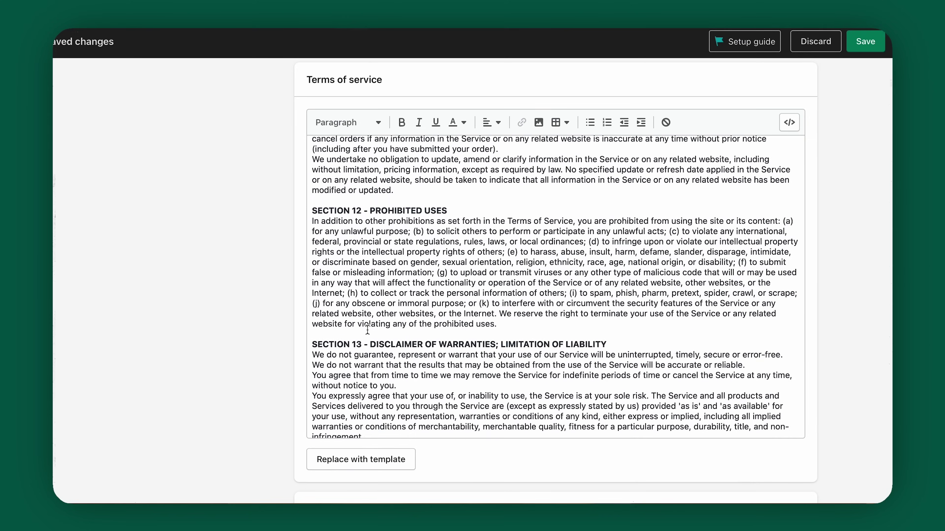
pyautogui.scroll(-10, 284, 352)
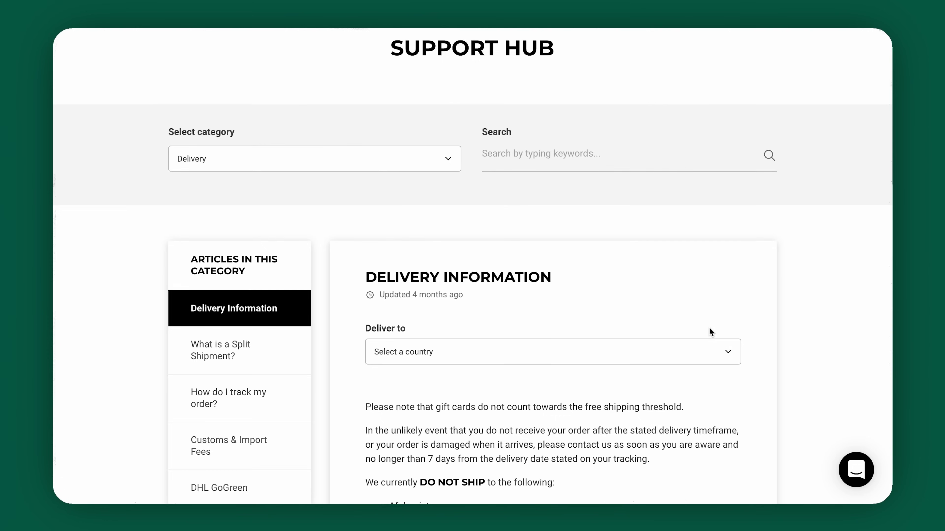
# Read Gymshark's Delivery Information article for the delivery terms and the countries it does not ship to
pyautogui.scroll(-9, 710, 329)
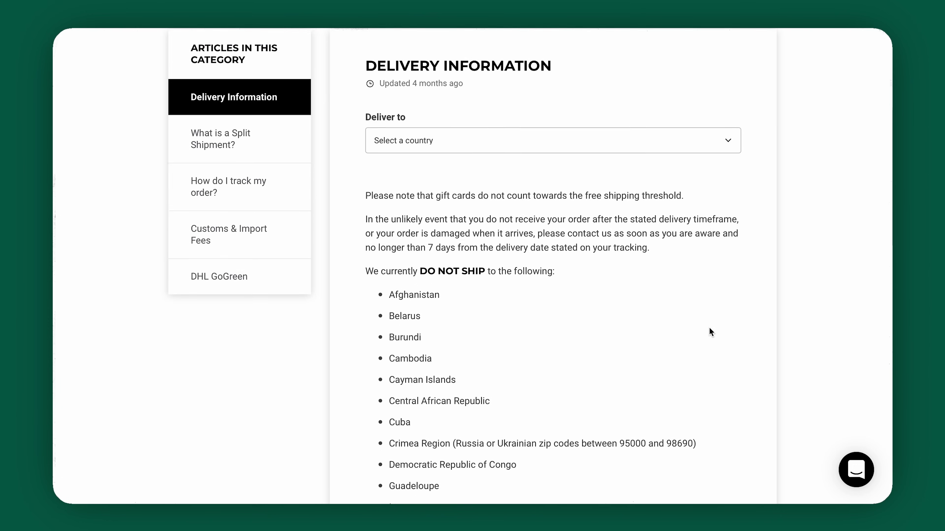
pyautogui.scroll(-6, 709, 328)
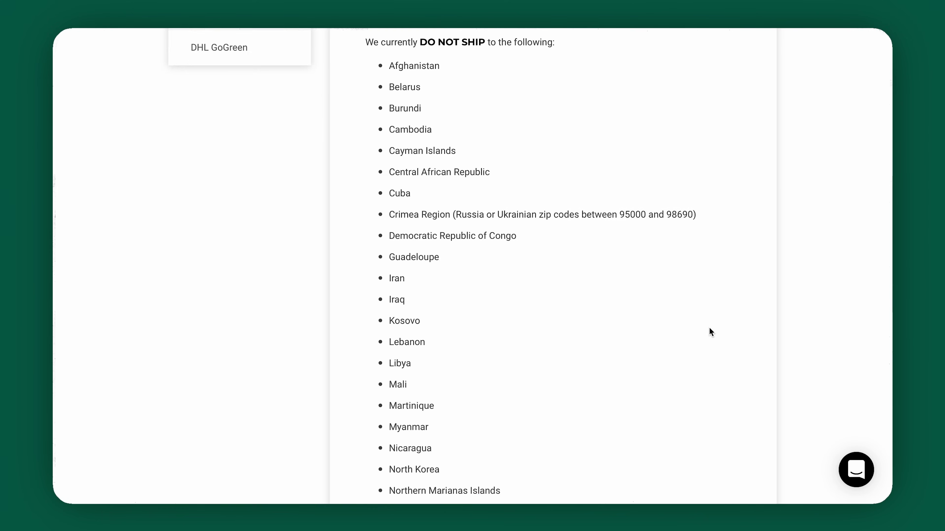
pyautogui.scroll(-5, 709, 328)
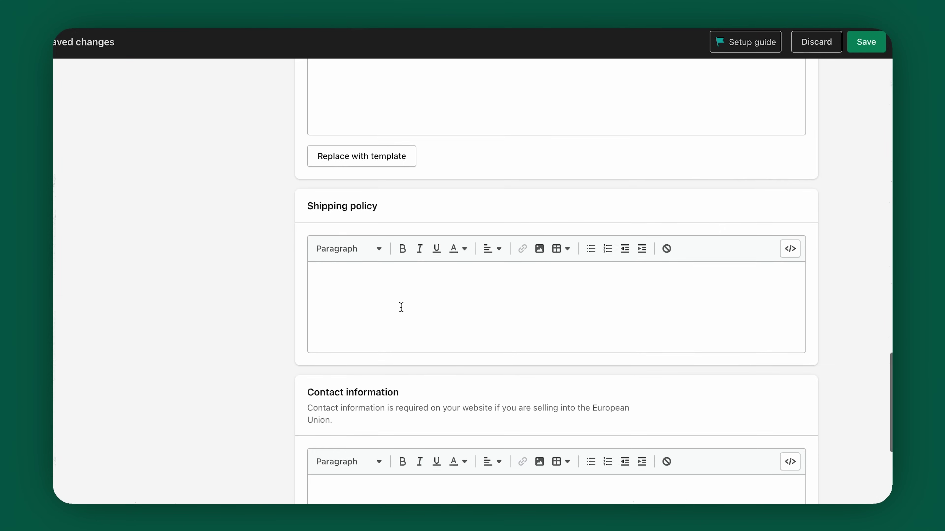
# Enter a shipping policy covering domestic shipping, a 2-3 business day processing time, and shipping rates and delivery estimates
pyautogui.scroll(-2, 401, 308)
pyautogui.write('Shipping Policy Thank you for visiting and shopping at M y Website (change this). Following are the terms and conditions that constitute our Shipping Policy. Domestic Shipping Policy Shipment processing time All orders are processed within 2-3 business days. Orders are not shipped or delivered on weekends or holidays. If we are experiencing a high volume of orders, shipments may be delayed by a few days. Please allow additional days in transit for delivery. If there will be a significant delay in shipment of your order, we will contact you via email or telephone. Update this section if your processing time exceeds 2-3 business days. Shipping rates & delivery estimates Shipping charges for your order will be calculated and displayed at checkout.')
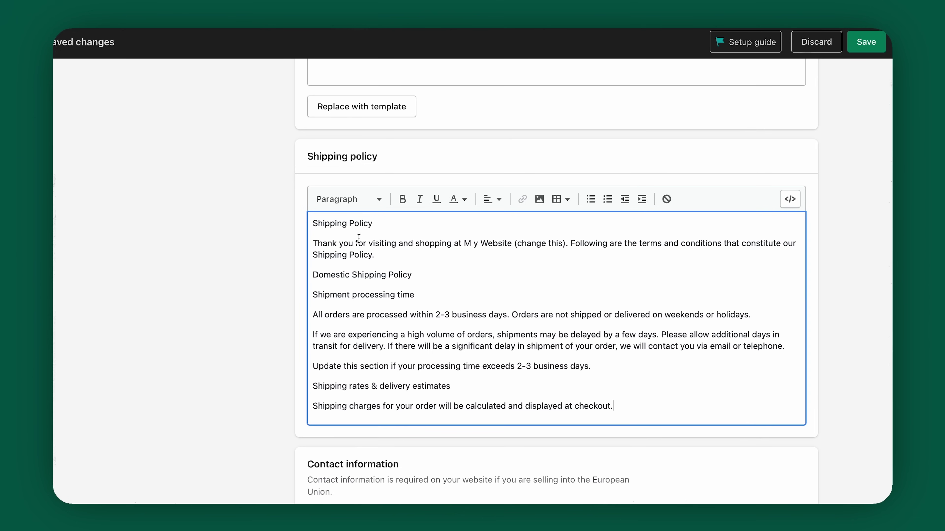
pyautogui.scroll(-3, 358, 238)
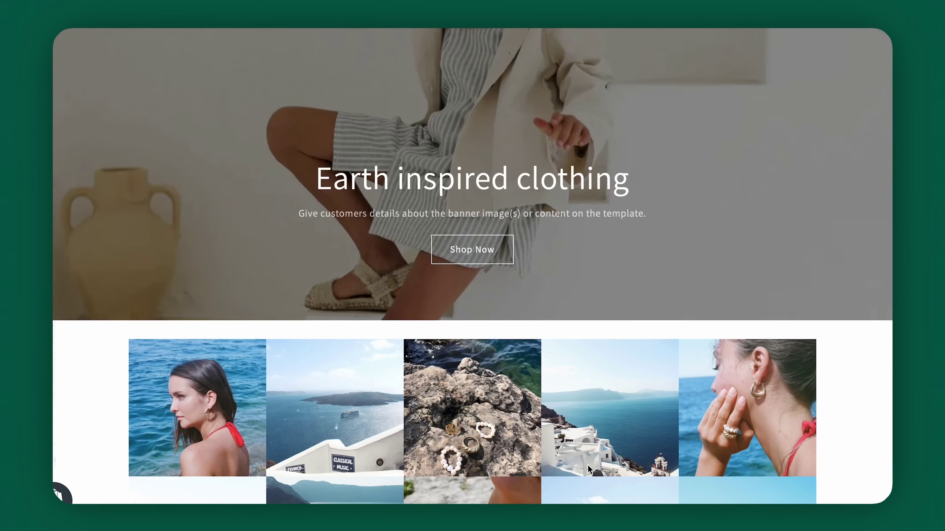
# Move the Apps section containing the Instafeed App block down the home page, past the Collage section
pyautogui.scroll(-6, 588, 470)
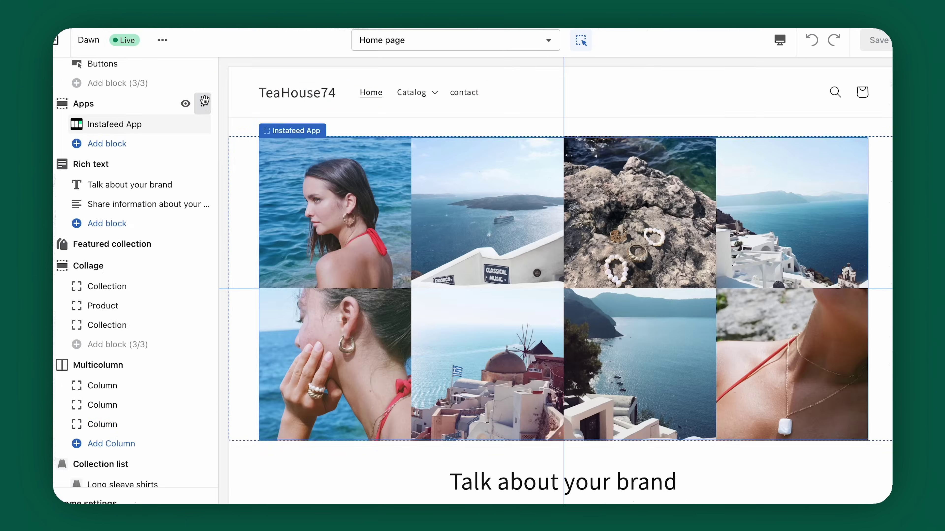
pyautogui.moveTo(203, 99); pyautogui.dragTo(170, 279)
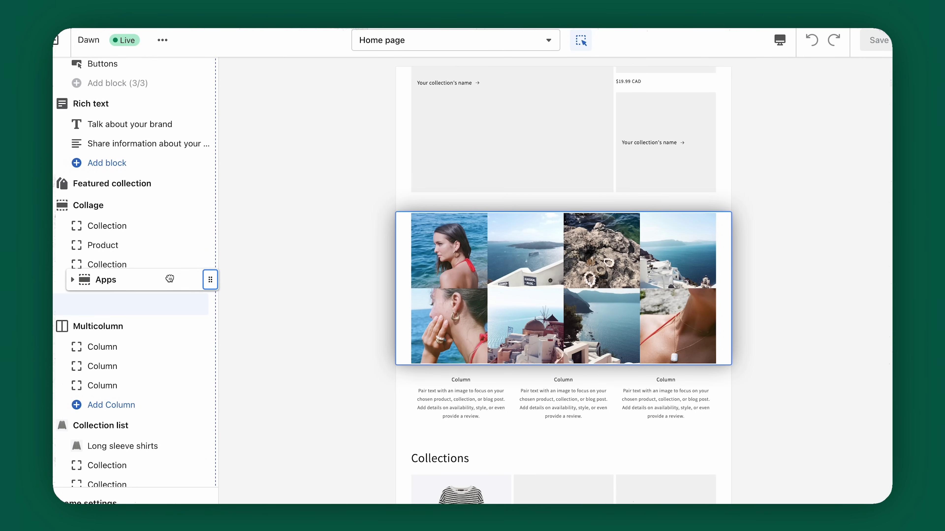
pyautogui.moveTo(166, 327); pyautogui.dragTo(135, 419)
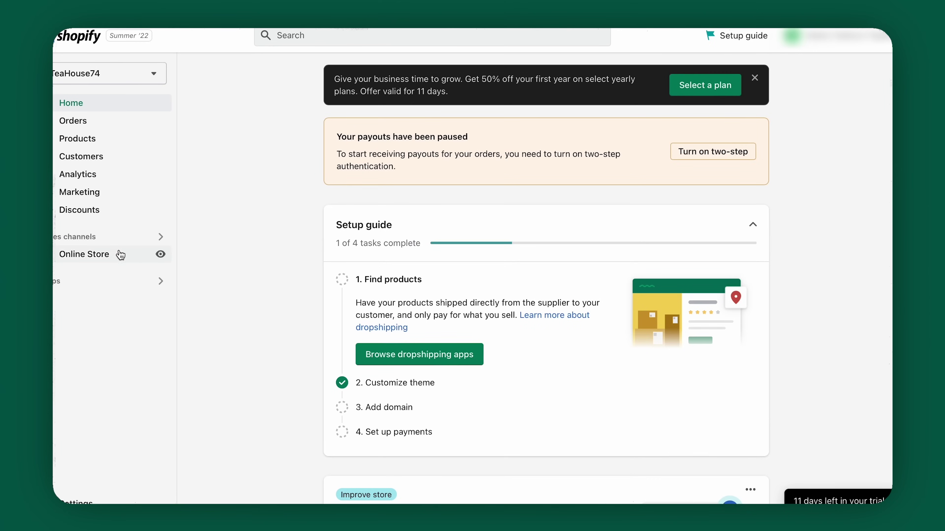
# Open the Online Store's Themes page and look over the current theme, store speed and theme library sections
pyautogui.click(120, 254)
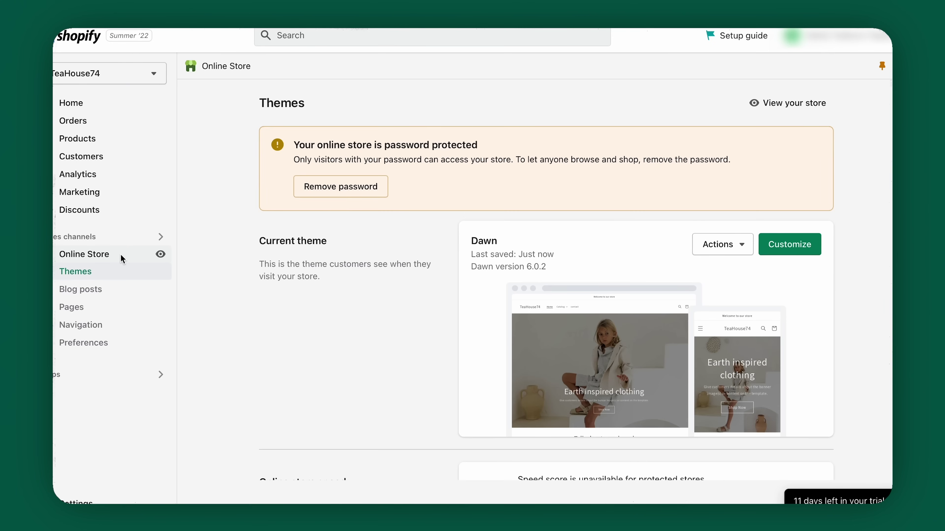
pyautogui.scroll(-4, 229, 300)
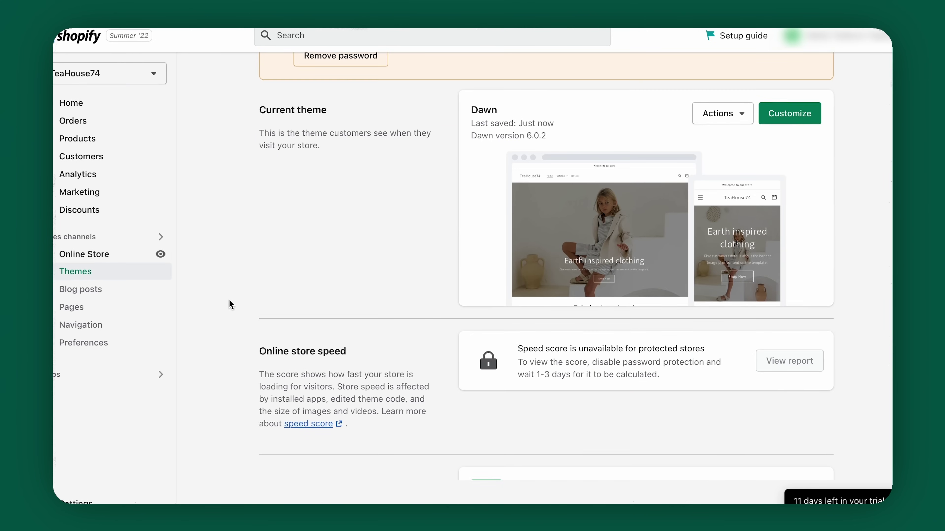
pyautogui.scroll(-3, 229, 300)
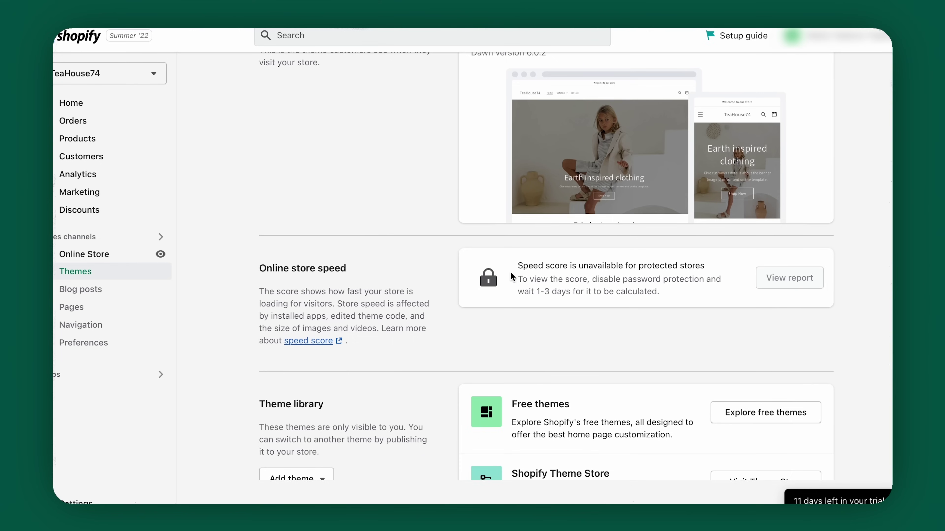